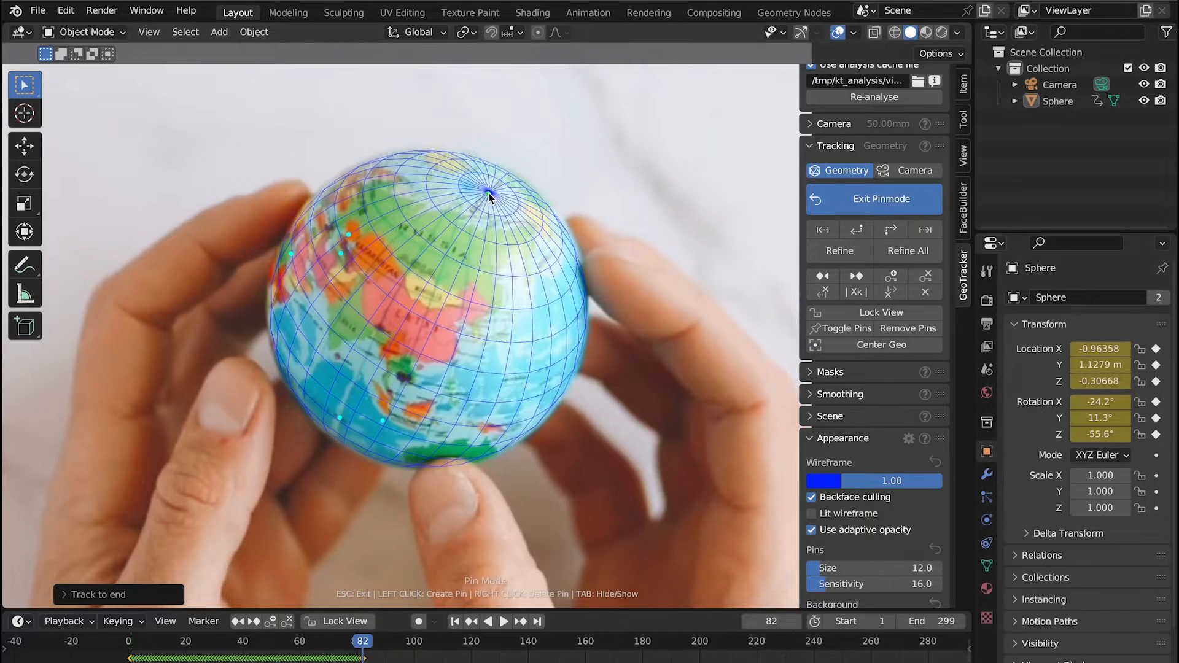
Track the globe to the clip's end, drag two pins to realign the sphere wireframe, and play it back
{"action": "left_click", "coordinate": [891, 230]}
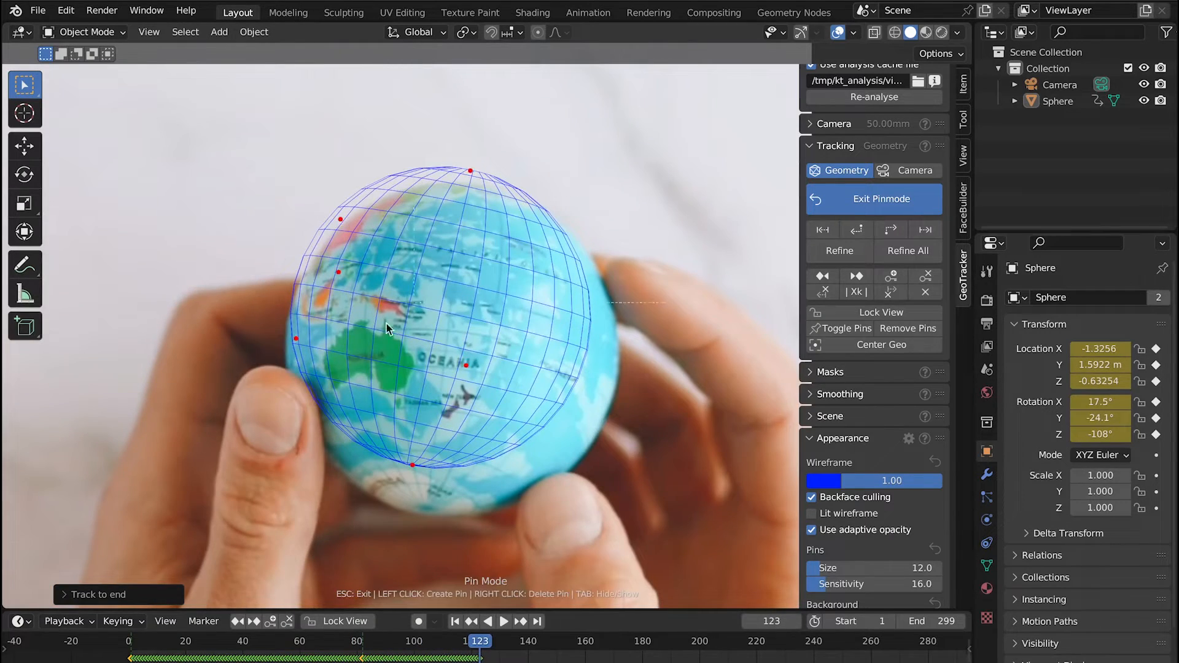
{"action": "left_click_drag", "start_coordinate": [469, 172], "coordinate": [484, 189]}
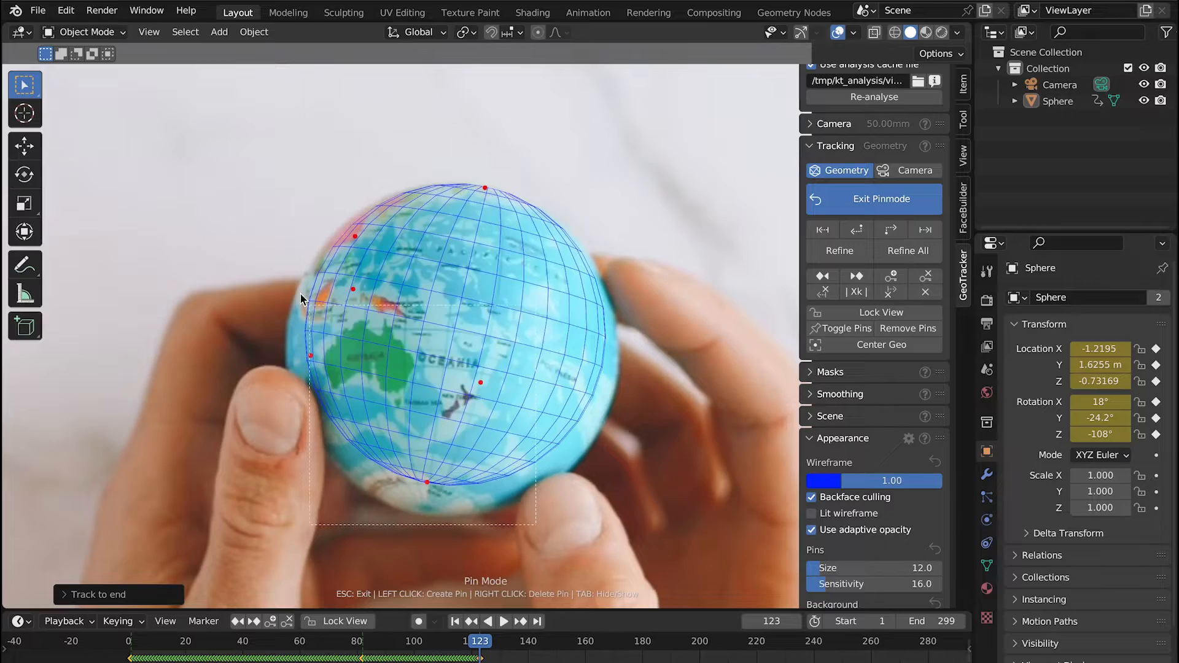
{"action": "left_click_drag", "start_coordinate": [423, 492], "coordinate": [429, 497]}
{"action": "key", "text": "space"}
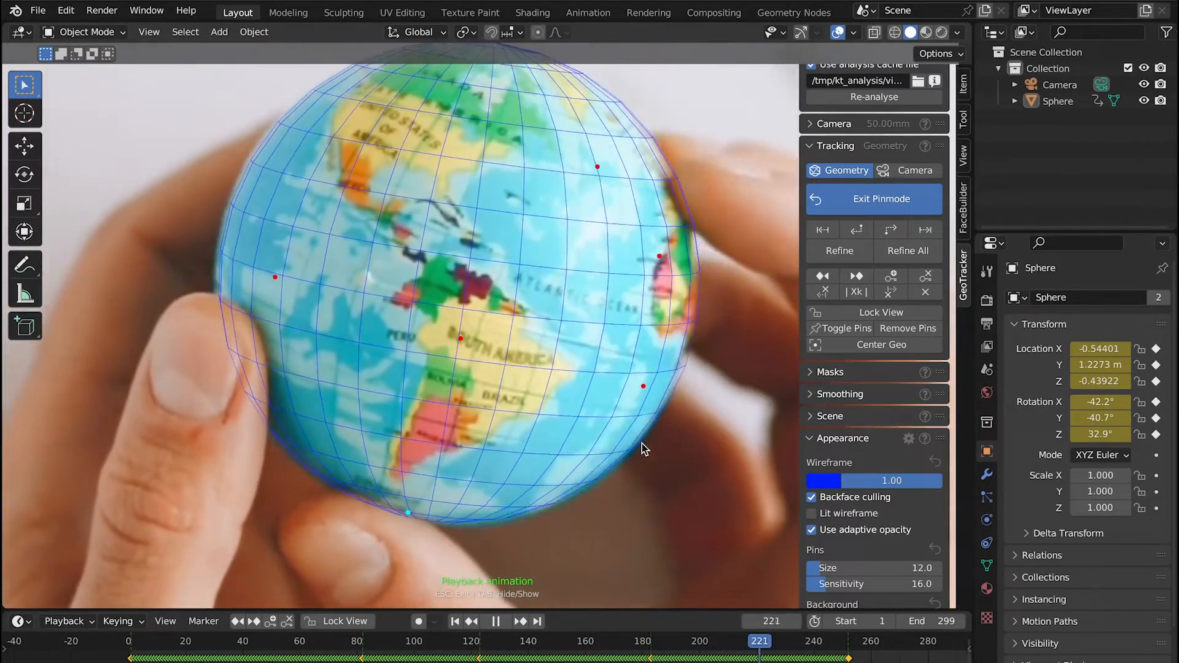
Stop playback, replay from the start with Shift+Left, and return to the first frame
{"action": "key", "text": "space"}
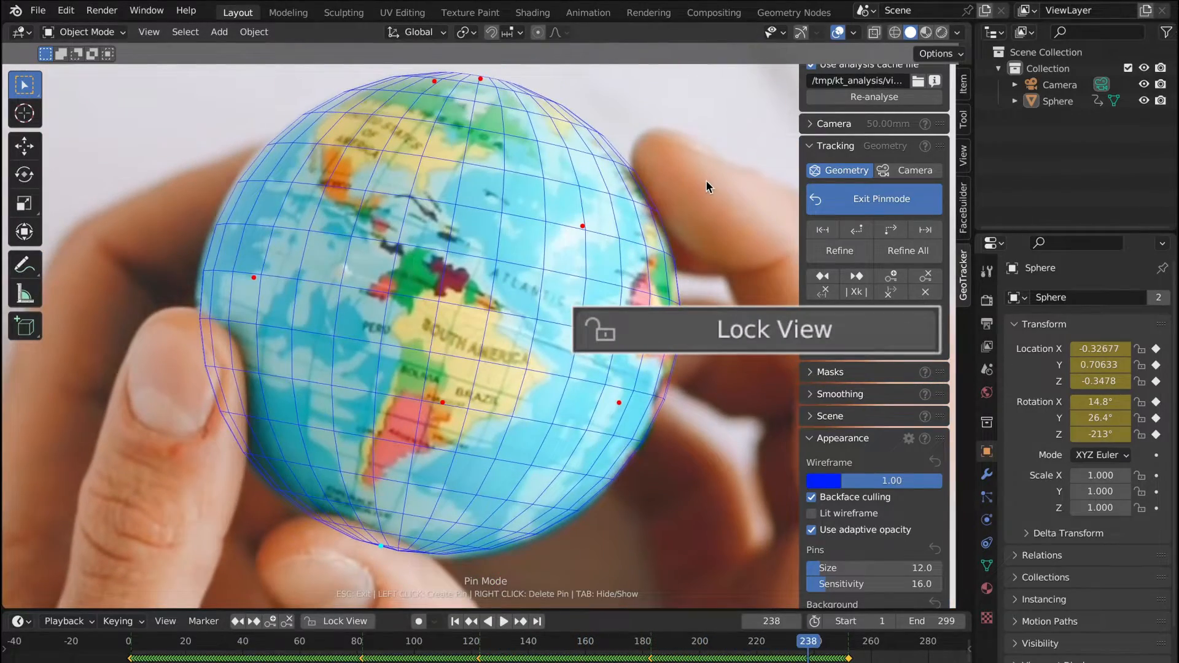
{"action": "key", "text": "shift+Left"}
{"action": "key", "text": "space"}
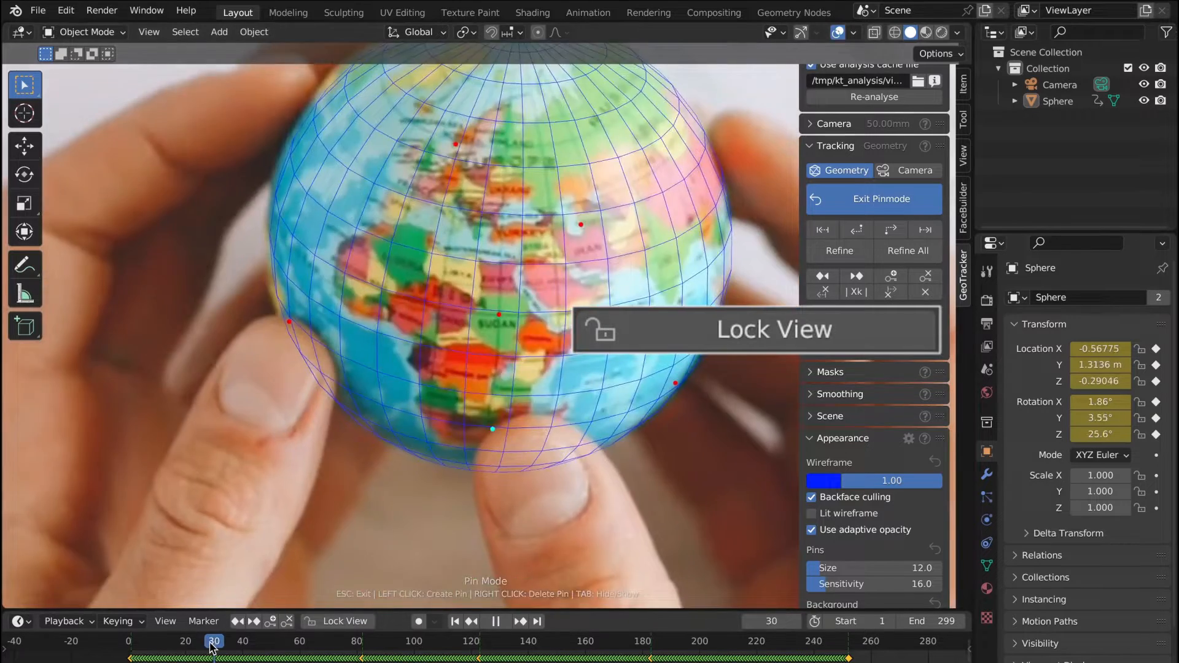
{"action": "key", "text": "Escape"}
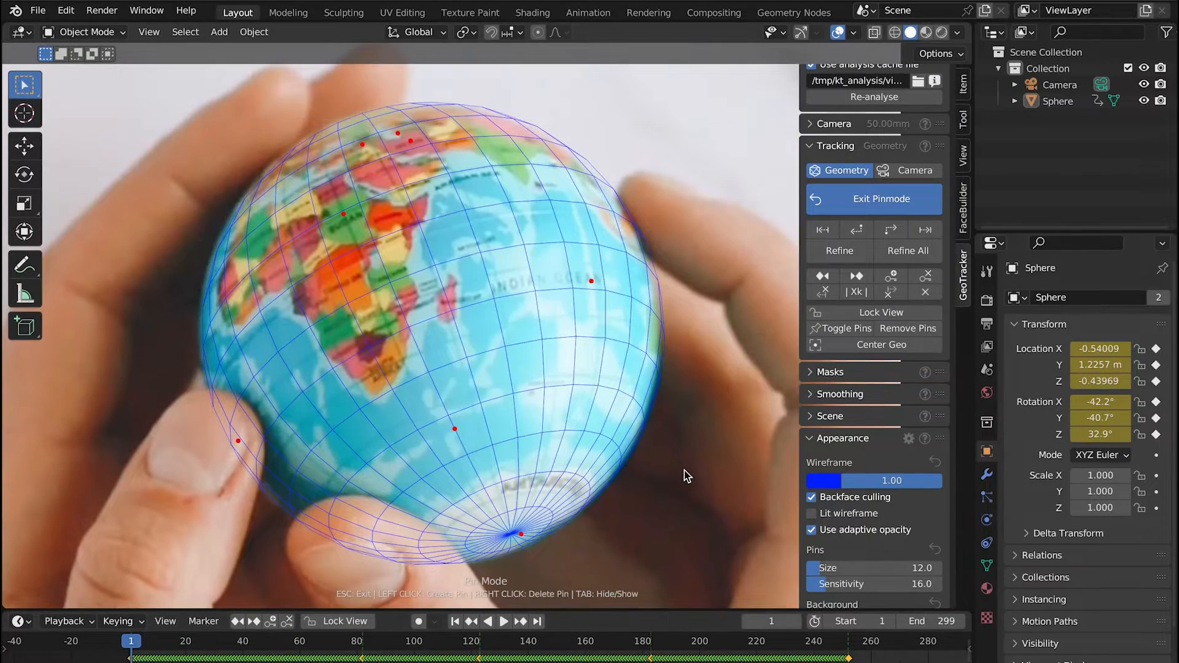
Enable Lock View, play the clip locked on the globe, stop, and scrub back to frame 57
{"action": "left_click", "coordinate": [839, 314]}
{"action": "key", "text": "space"}
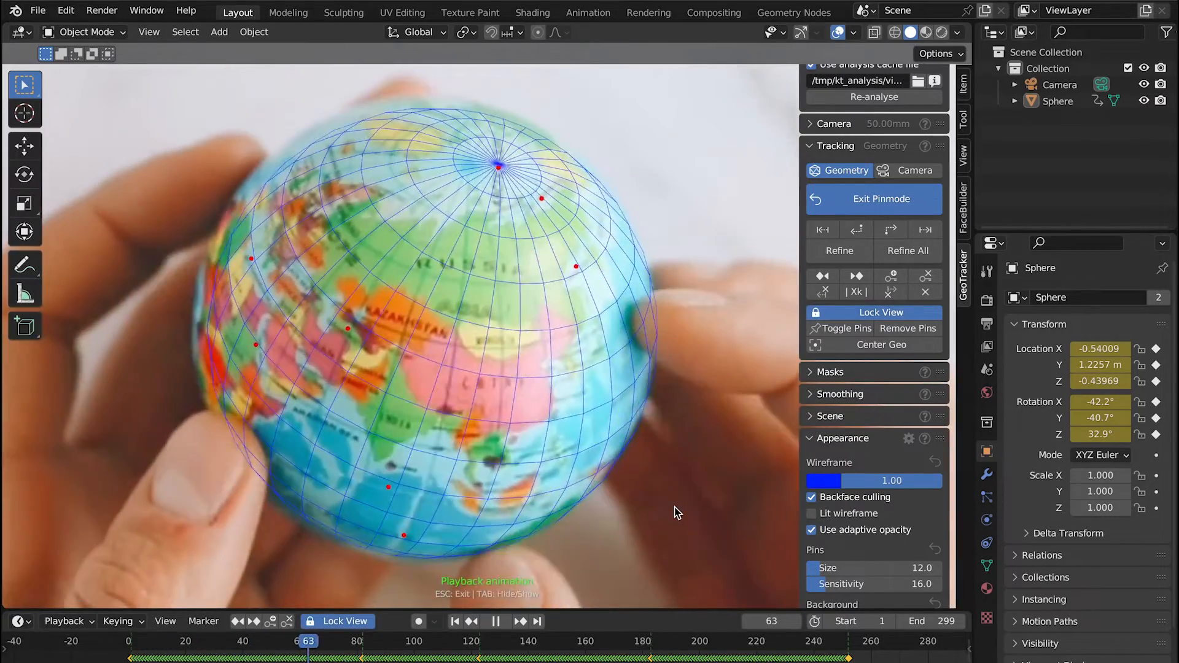
{"action": "key", "text": "space"}
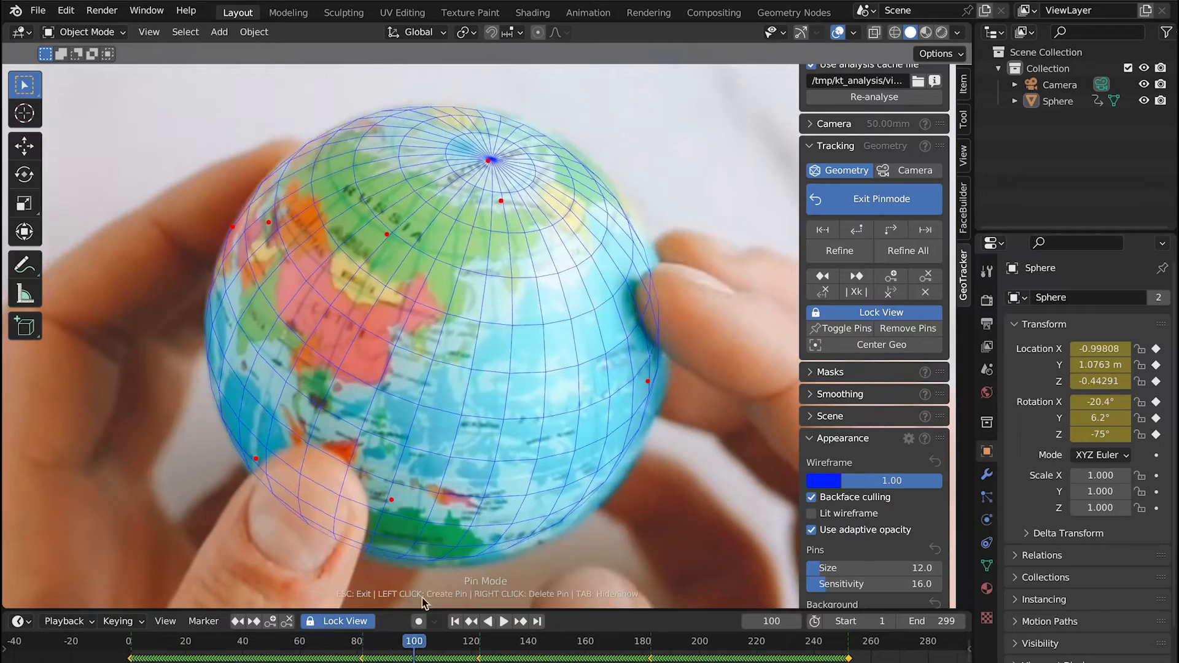
{"action": "left_click_drag", "start_coordinate": [270, 643], "coordinate": [294, 640]}
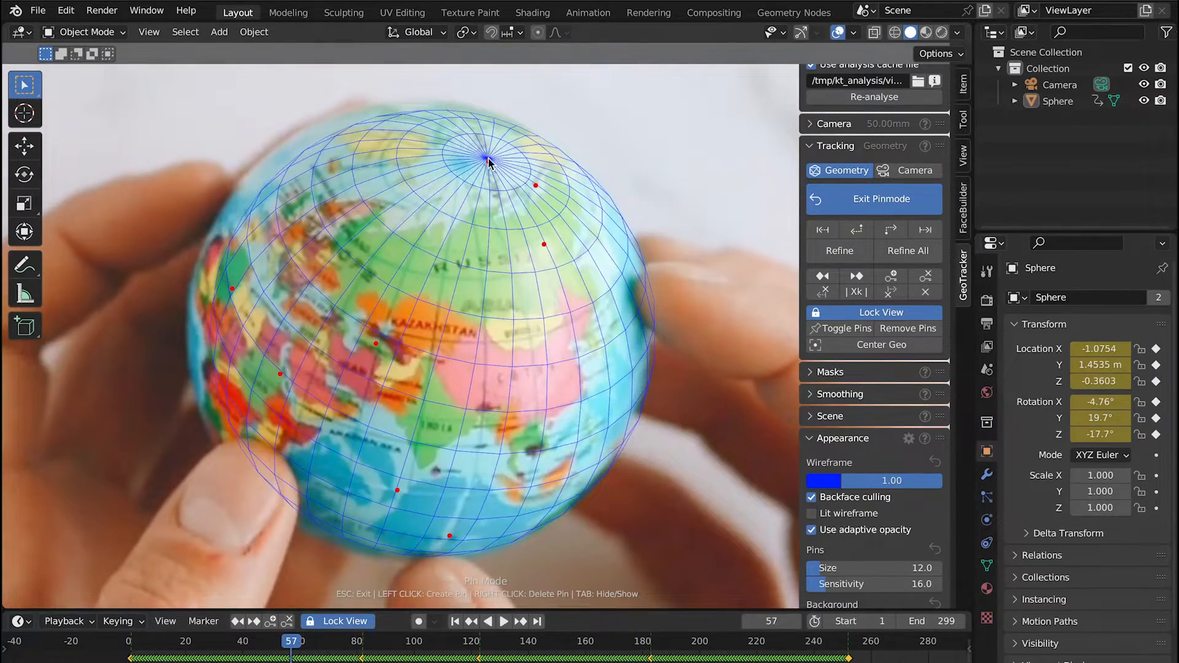
Add a pin at frame 57 to pull the mesh onto the globe, then play to frame 73 to check it
{"action": "left_click_drag", "start_coordinate": [241, 288], "coordinate": [139, 267]}
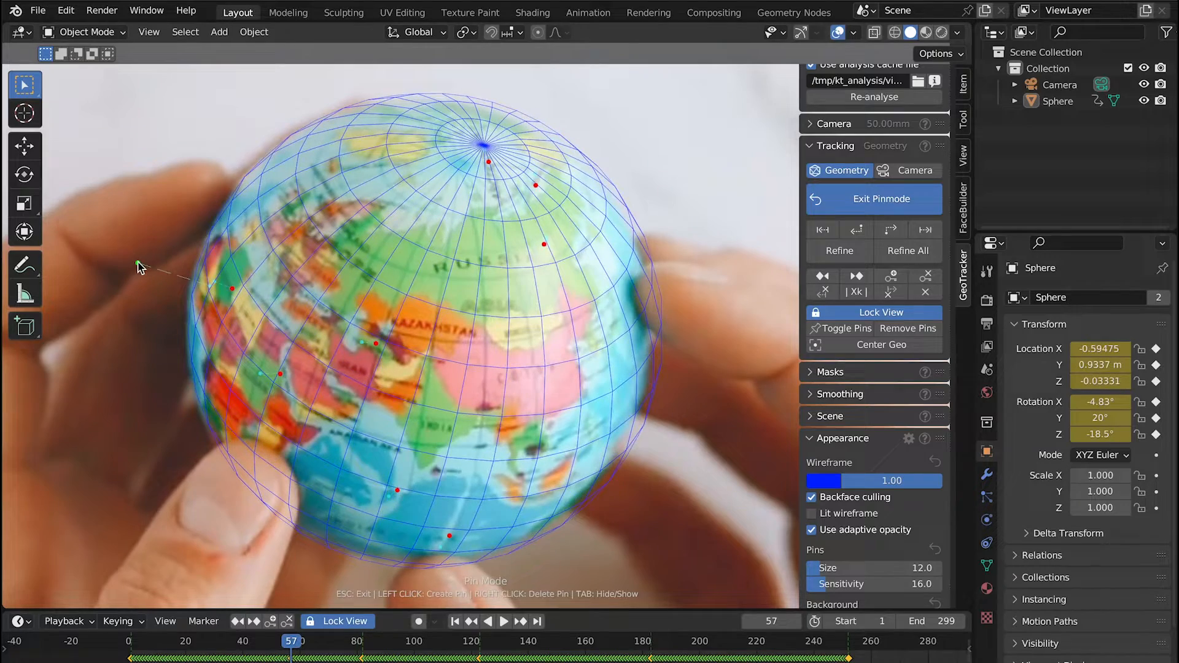
{"action": "key", "text": "space"}
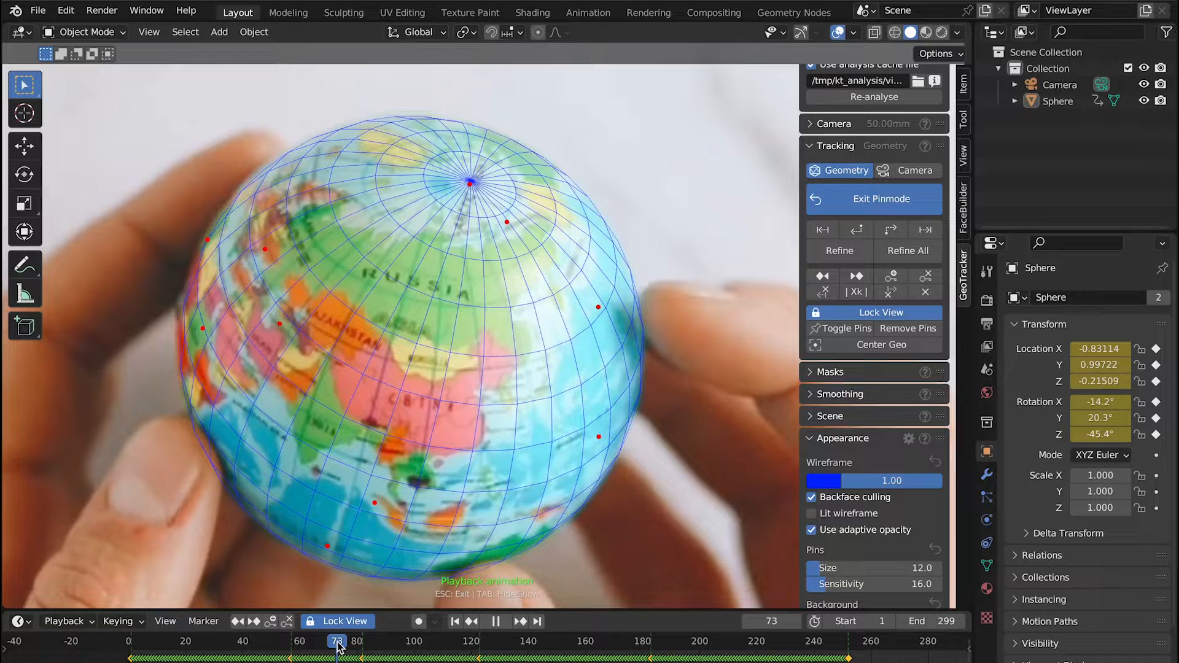
{"action": "key", "text": "space"}
{"action": "scroll", "coordinate": [451, 376], "scroll_direction": "down", "scroll_amount": 2}
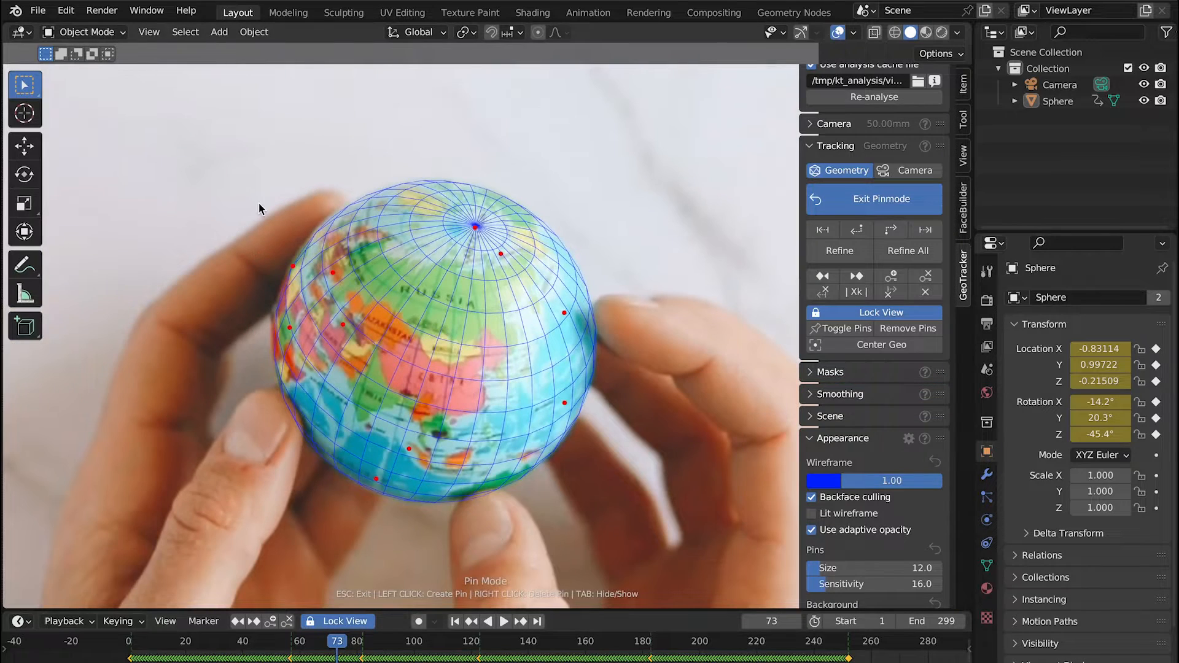
Pan the footage down and right, then play the clip with the view locked
{"action": "middle_click_drag", "start_coordinate": [260, 203], "coordinate": [505, 335], "text": "shift"}
{"action": "key", "text": "space"}
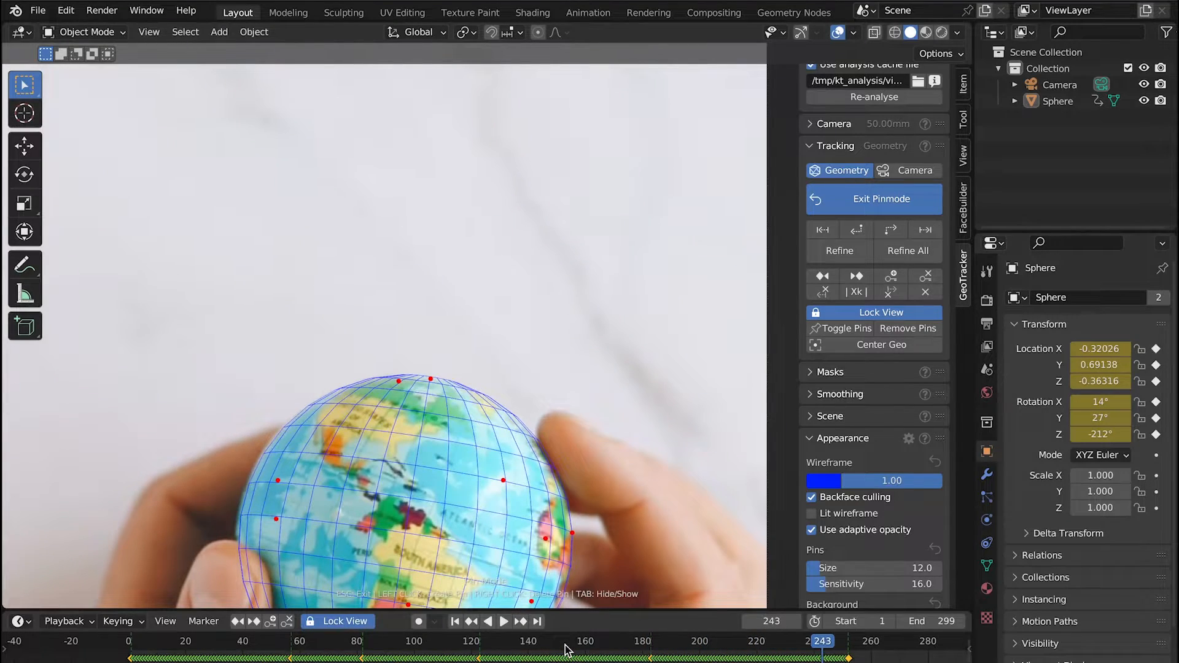
{"action": "scroll", "coordinate": [383, 207], "scroll_direction": "up", "scroll_amount": 2}
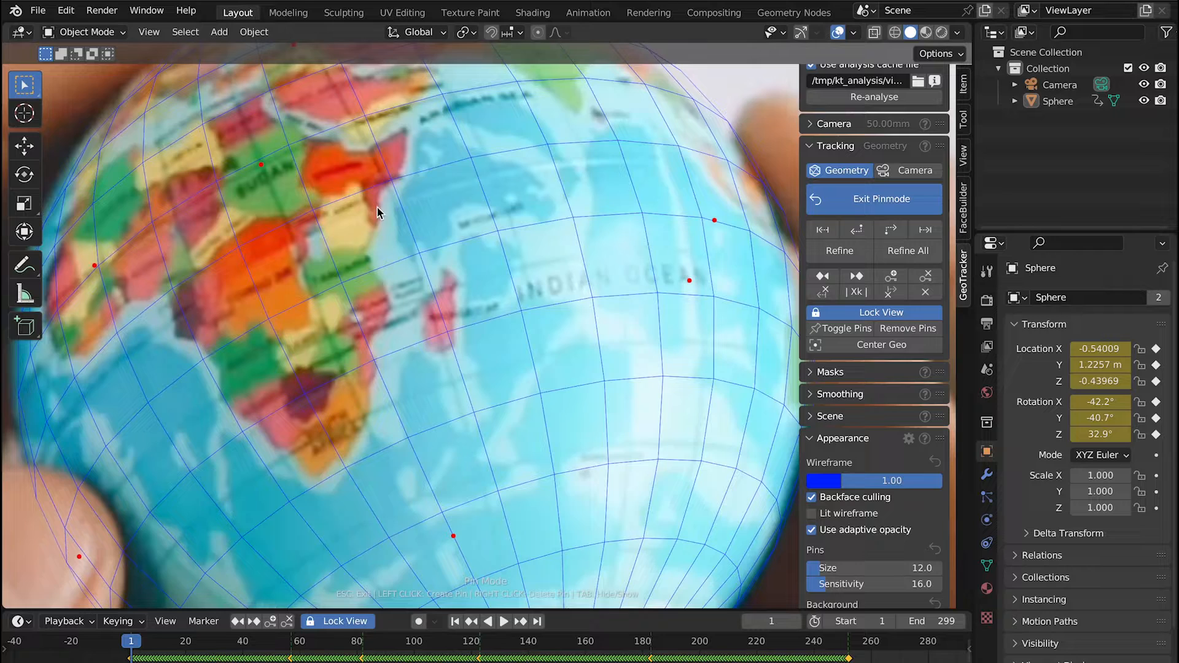
{"action": "scroll", "coordinate": [383, 208], "scroll_direction": "up", "scroll_amount": 2}
{"action": "scroll", "coordinate": [461, 276], "scroll_direction": "up", "scroll_amount": 2}
{"action": "scroll", "coordinate": [578, 364], "scroll_direction": "up", "scroll_amount": 2}
{"action": "scroll", "coordinate": [415, 276], "scroll_direction": "up", "scroll_amount": 2}
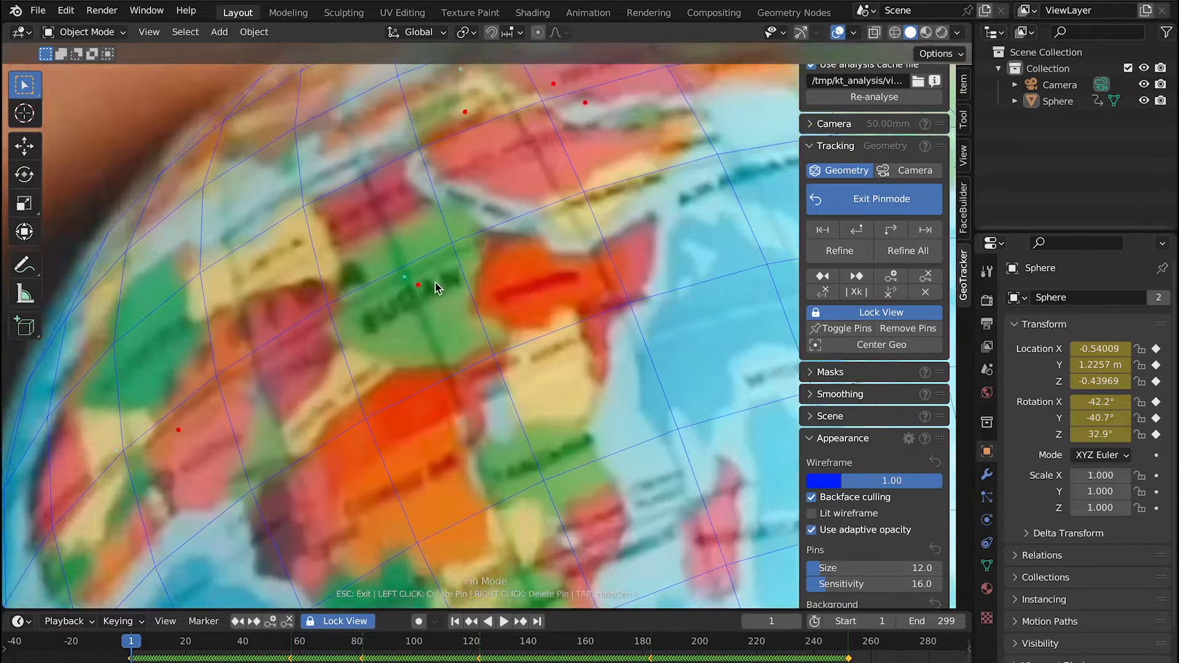
{"action": "scroll", "coordinate": [367, 227], "scroll_direction": "up", "scroll_amount": 2}
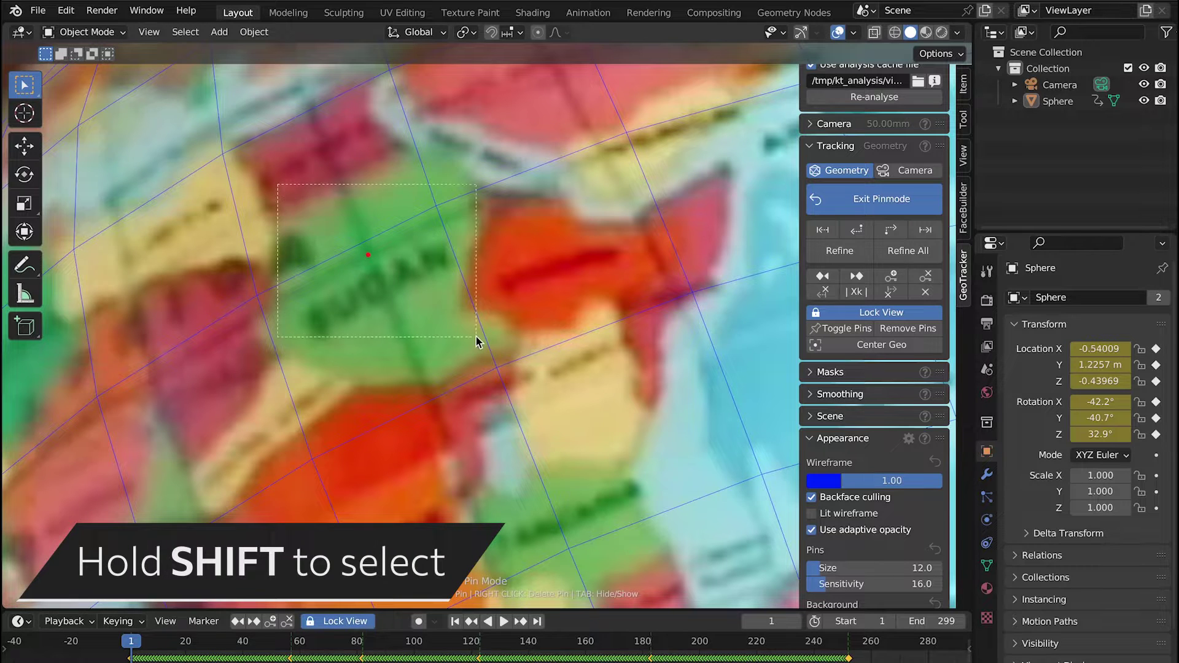
Select the pin on Sudan, play the locked view, then replay from the start and rewind to frame 1
{"action": "left_click_drag", "start_coordinate": [278, 186], "coordinate": [477, 341], "text": "shift"}
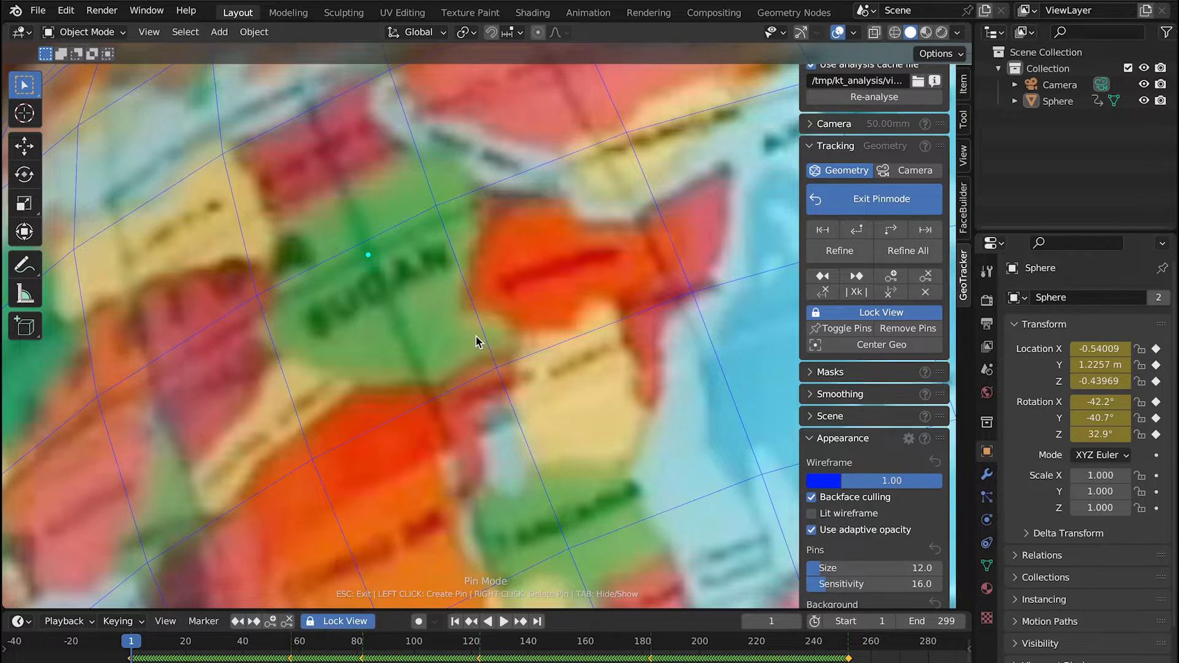
{"action": "key", "text": "space"}
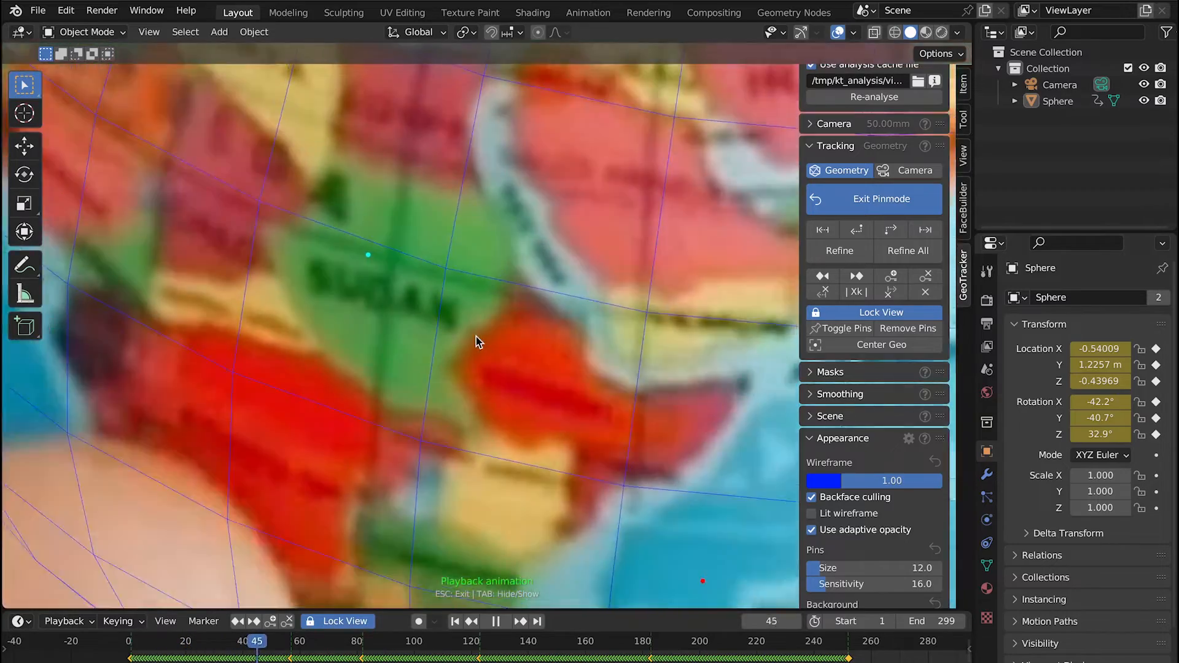
{"action": "key", "text": "space"}
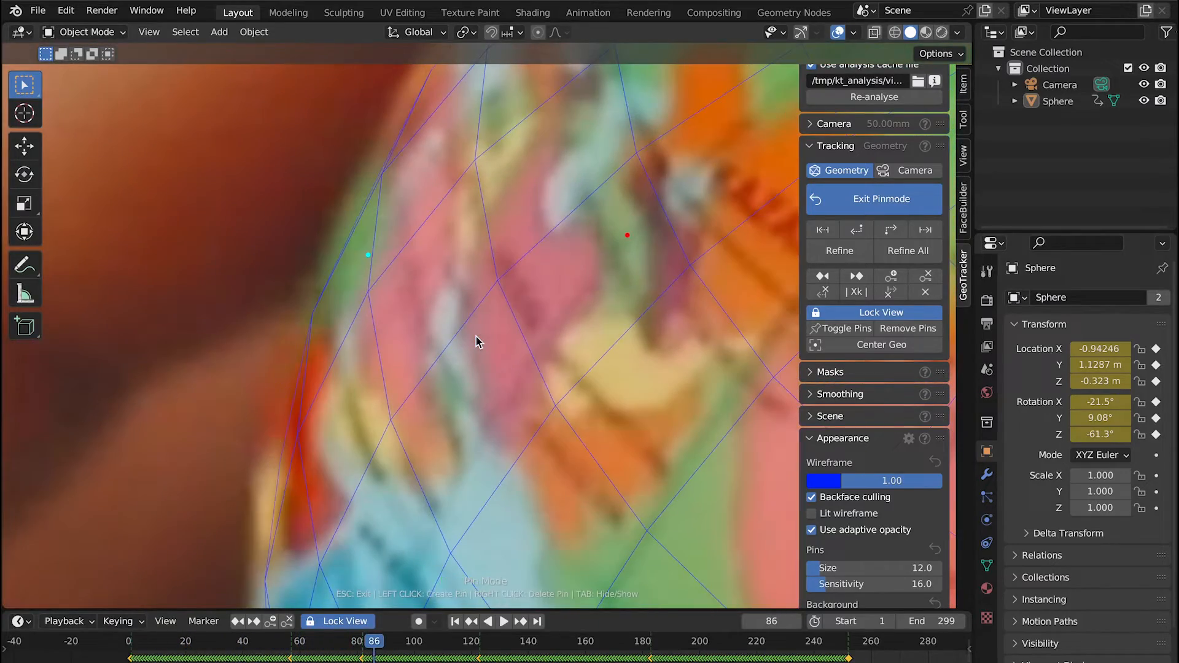
{"action": "key", "text": "shift+Left"}
{"action": "key", "text": "space"}
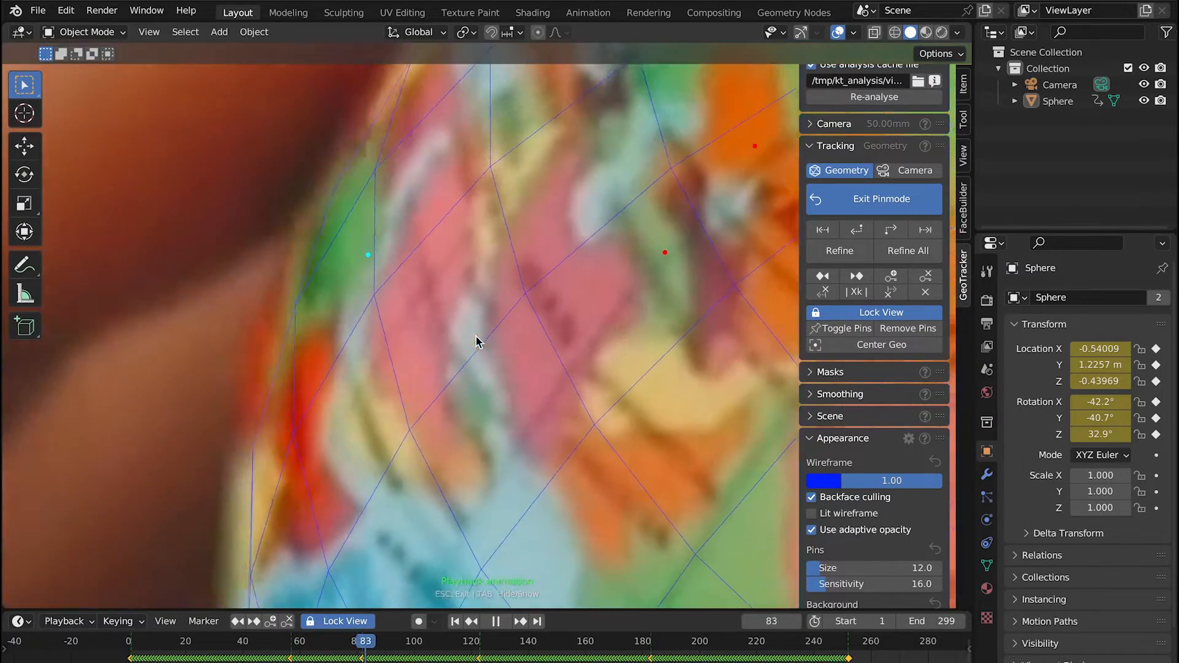
{"action": "key", "text": "Escape"}
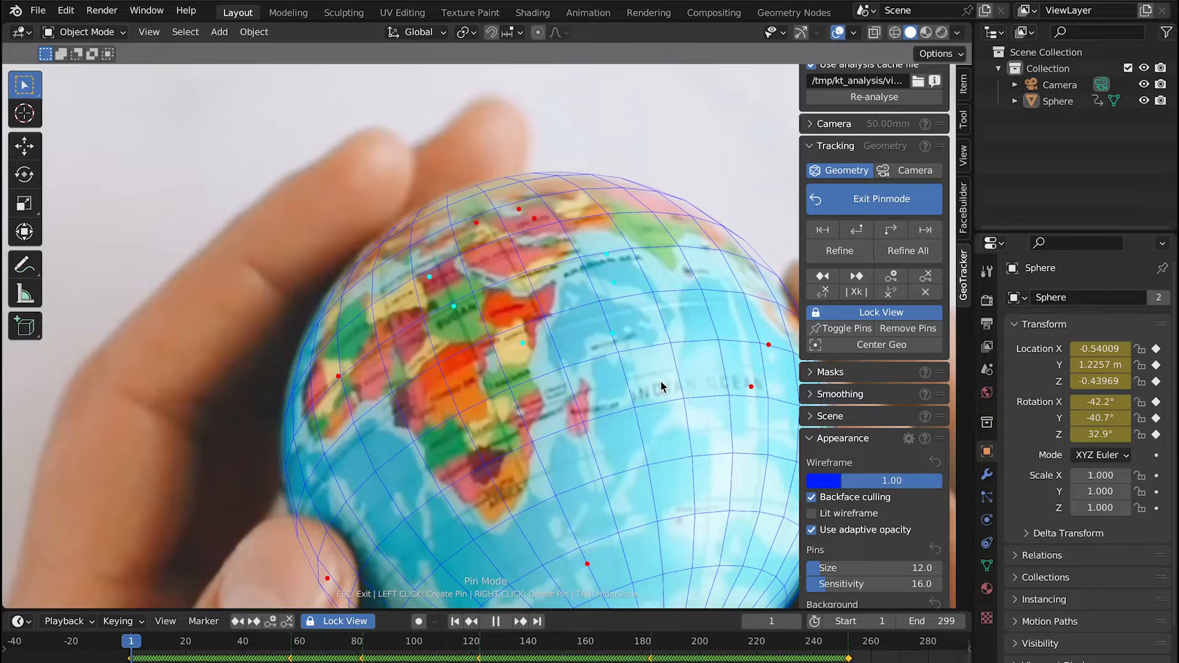
Play the clip once more to review the track through frame 104, then stop
{"action": "key", "text": "space"}
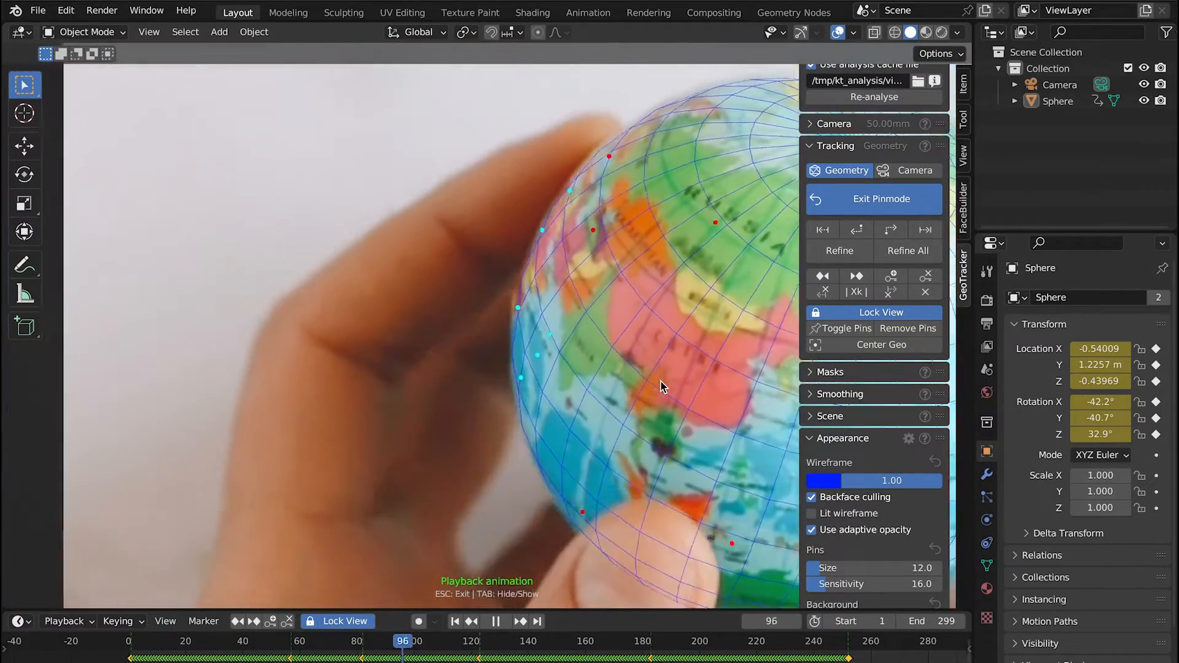
{"action": "key", "text": "space"}
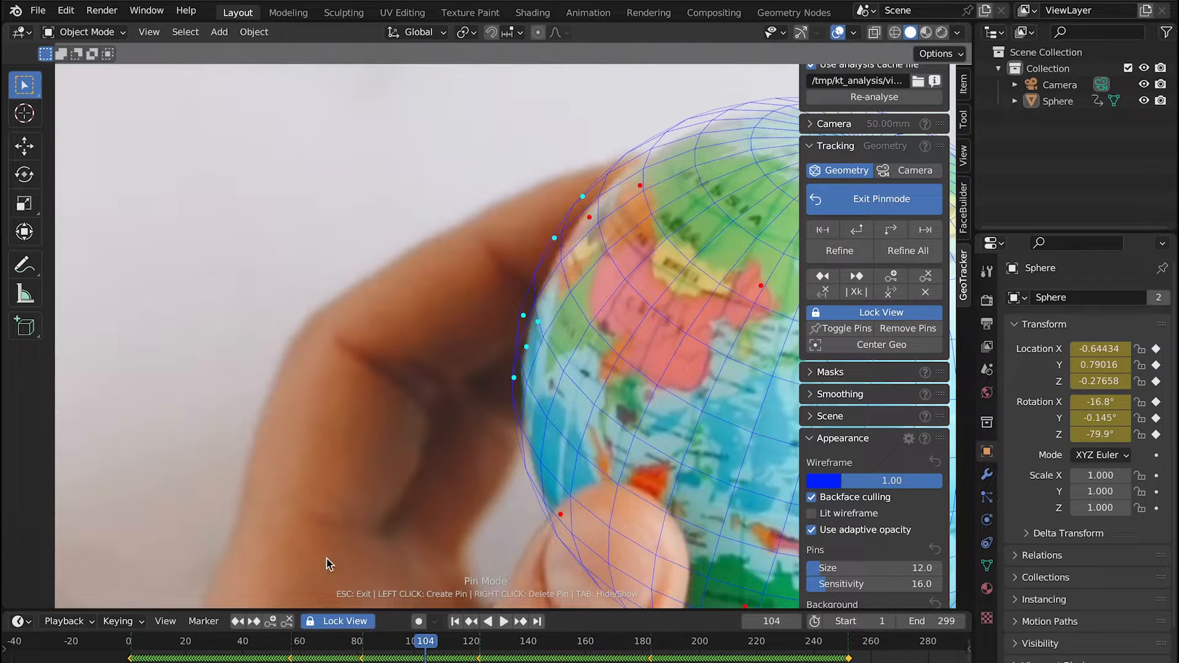
Jump the timeline back to frame 1 before zooming in on Africa
{"action": "left_click", "coordinate": [134, 642]}
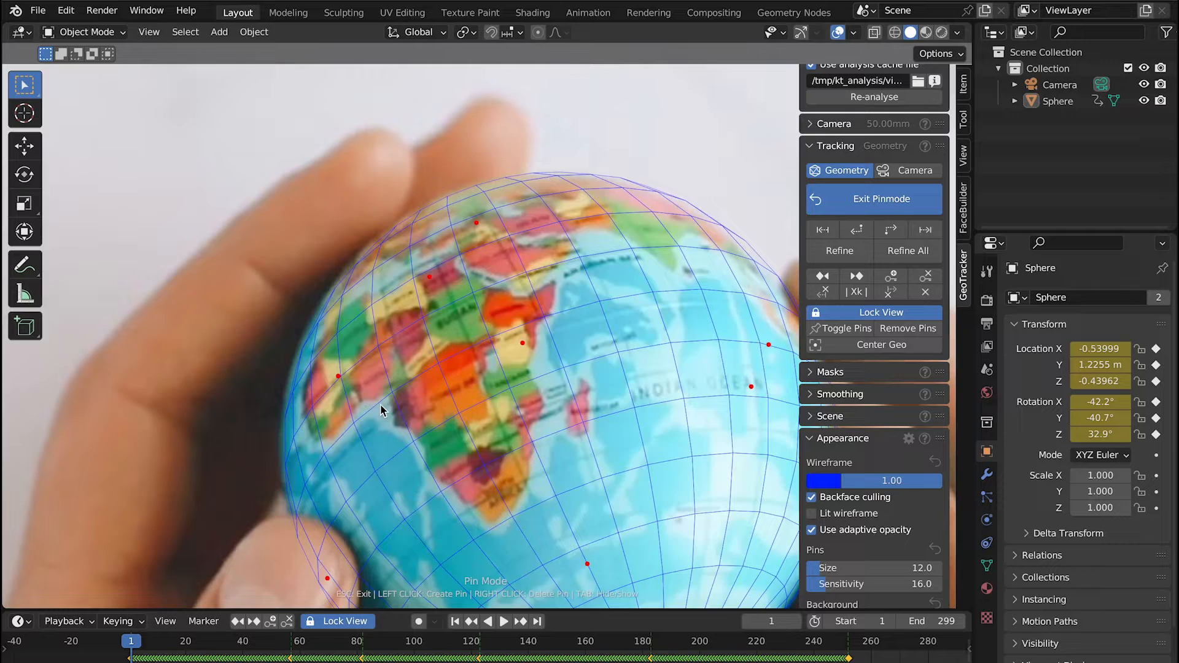
{"action": "scroll", "coordinate": [460, 303], "scroll_direction": "up", "scroll_amount": 3}
{"action": "scroll", "coordinate": [442, 300], "scroll_direction": "up", "scroll_amount": 3}
{"action": "scroll", "coordinate": [550, 334], "scroll_direction": "up", "scroll_amount": 2}
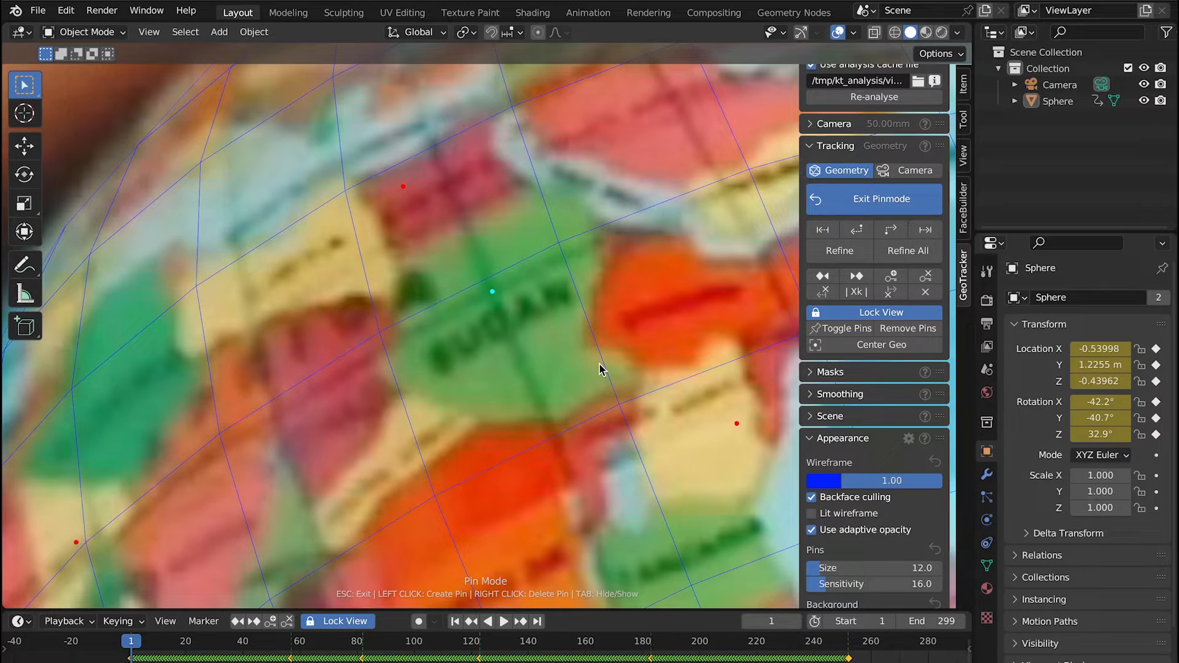
Play, set the frame to 30, and pin the mesh near Sudan, shifting it to match the map
{"action": "key", "text": "space"}
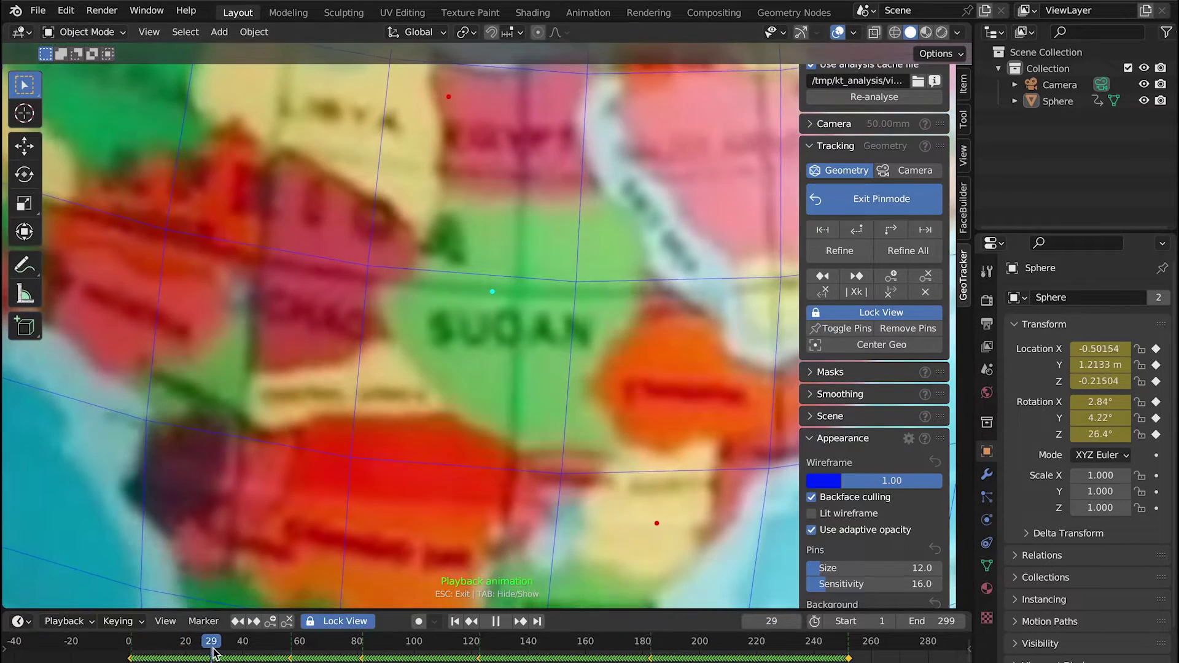
{"action": "left_click_drag", "start_coordinate": [214, 651], "coordinate": [217, 651]}
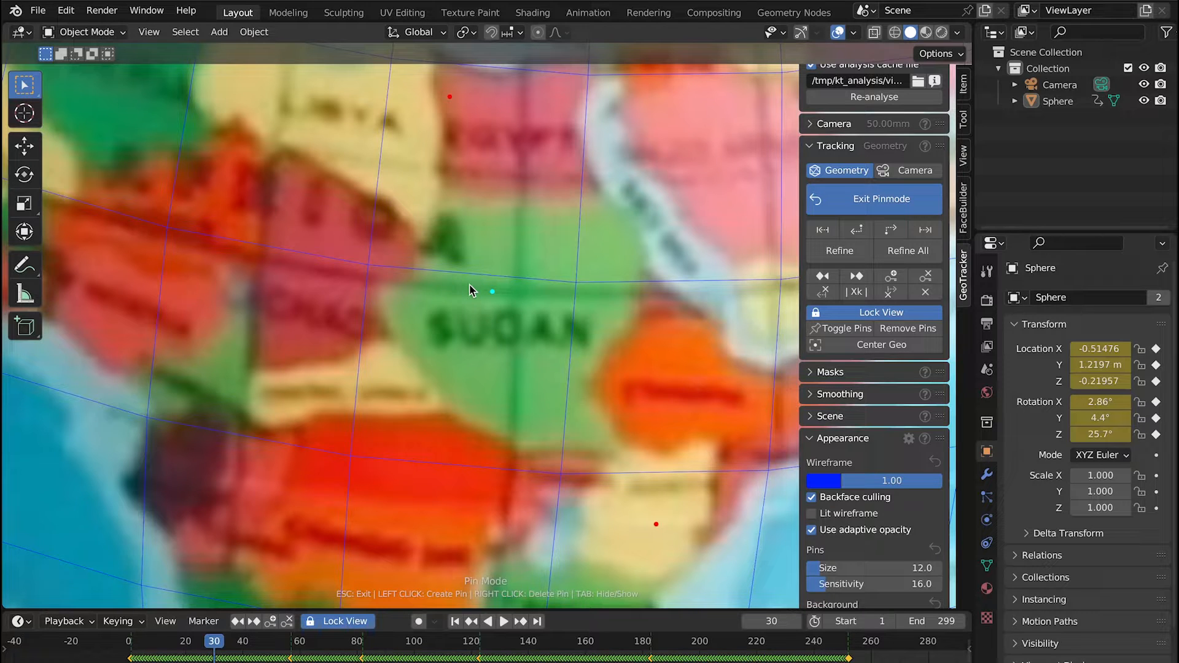
{"action": "left_click_drag", "start_coordinate": [493, 294], "coordinate": [519, 295]}
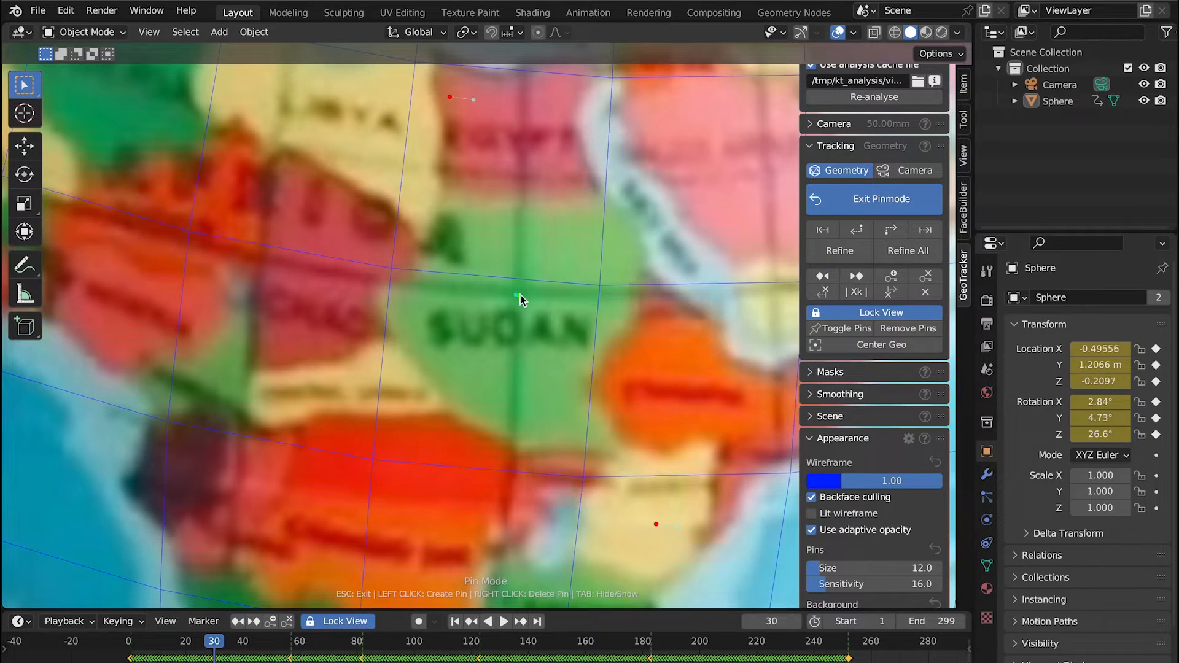
{"action": "left_click", "coordinate": [520, 295]}
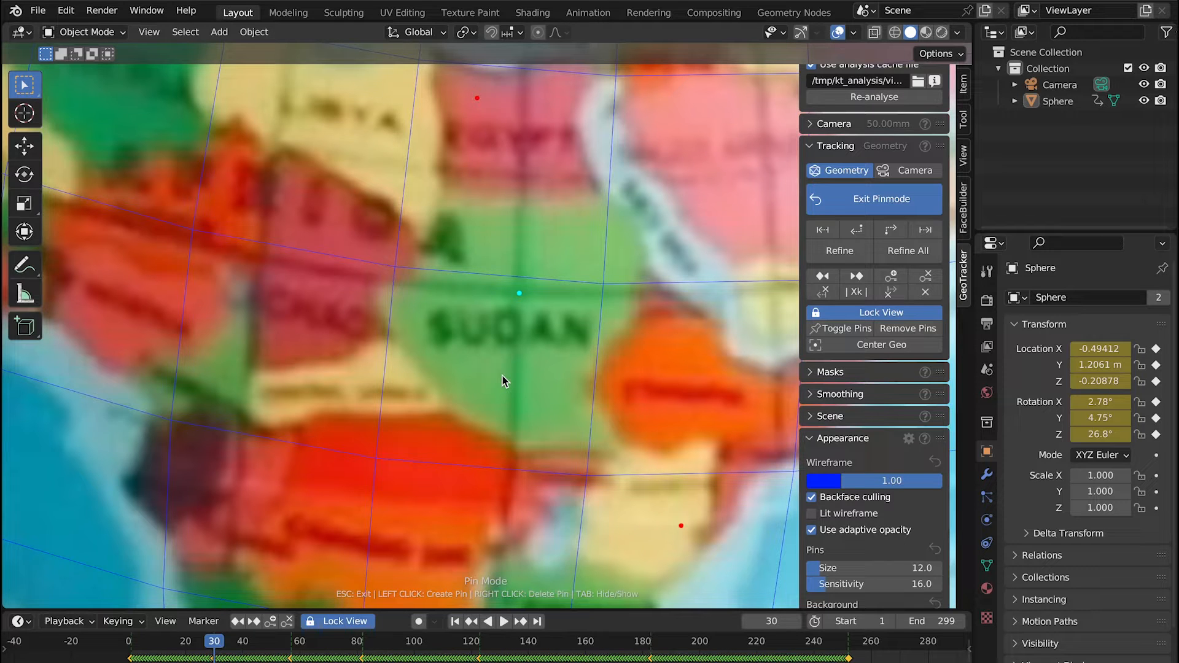
Step back two frames and forward again with Alt+arrows to check the Sudan alignment
{"action": "key", "text": "alt+Left"}
{"action": "key", "text": "alt+Left"}
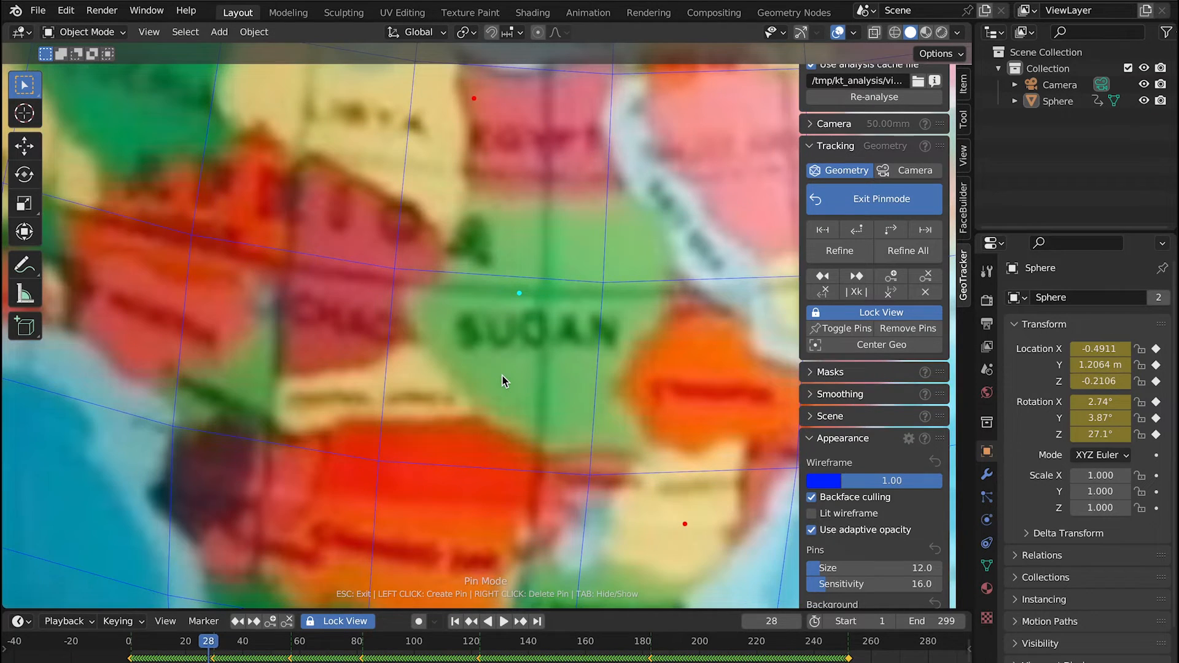
{"action": "key", "text": "alt+Left"}
{"action": "key", "text": "alt+Left"}
{"action": "key", "text": "alt+Left"}
{"action": "key", "text": "alt+Right"}
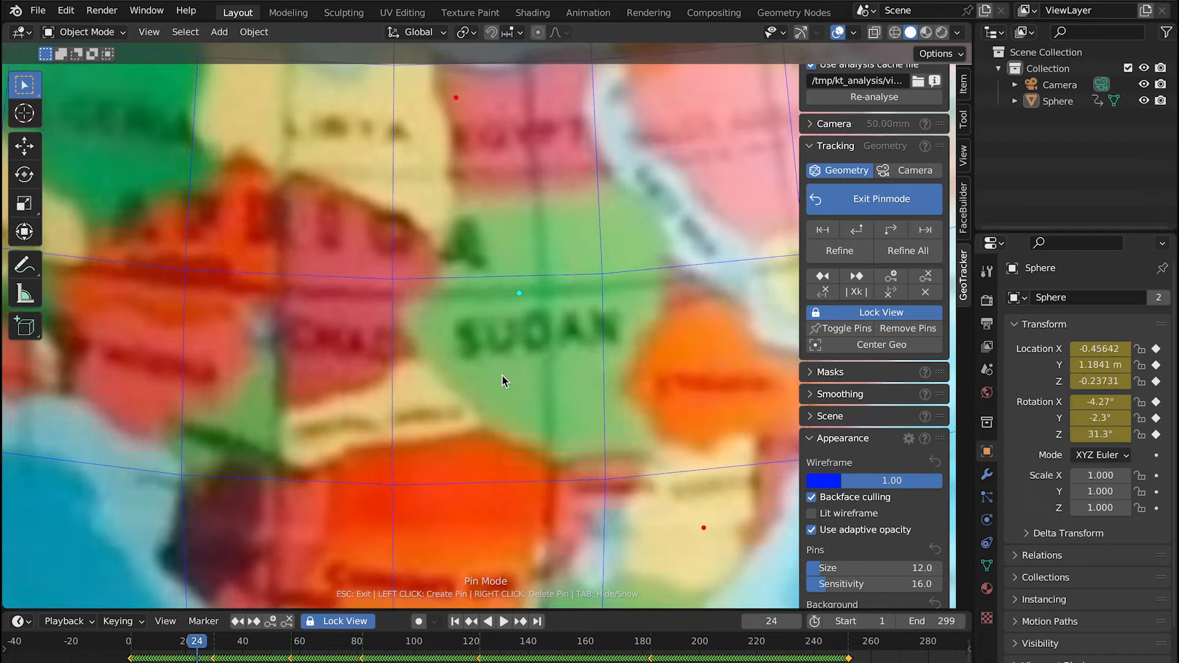
{"action": "key", "text": "alt+Right"}
{"action": "key", "text": "alt+Right"}
{"action": "key", "text": "alt+Right"}
{"action": "key", "text": "alt+Right"}
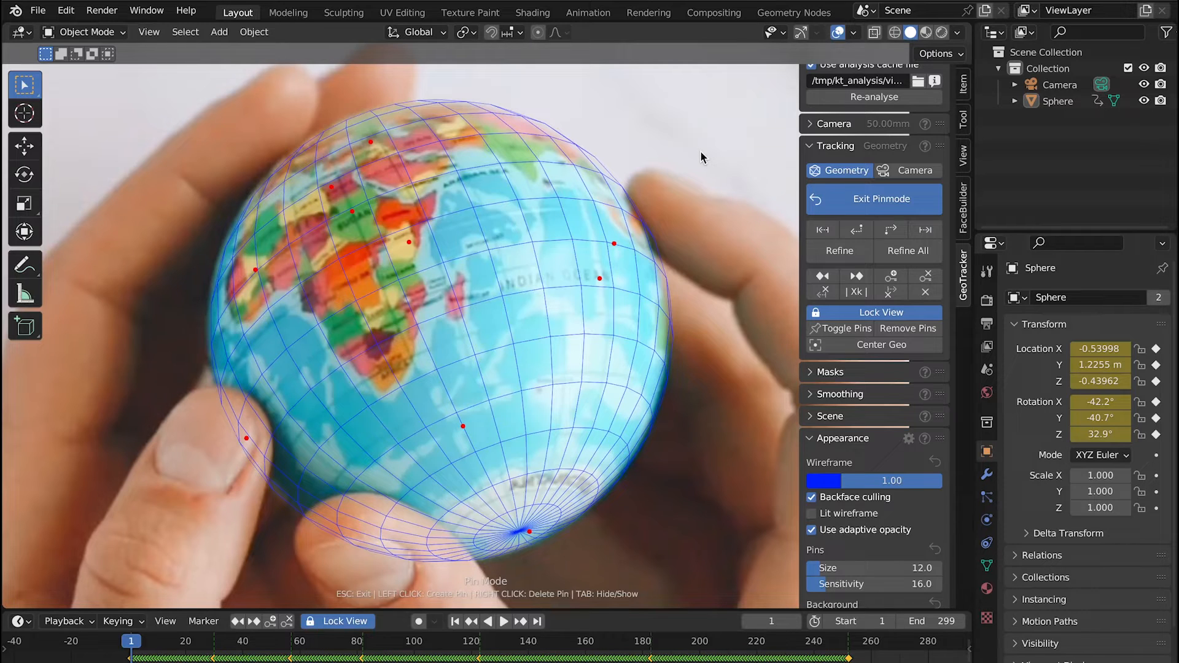
Clear the tracking data forward from frame 1 and retrack the globe to the clip's end
{"action": "left_click", "coordinate": [890, 293]}
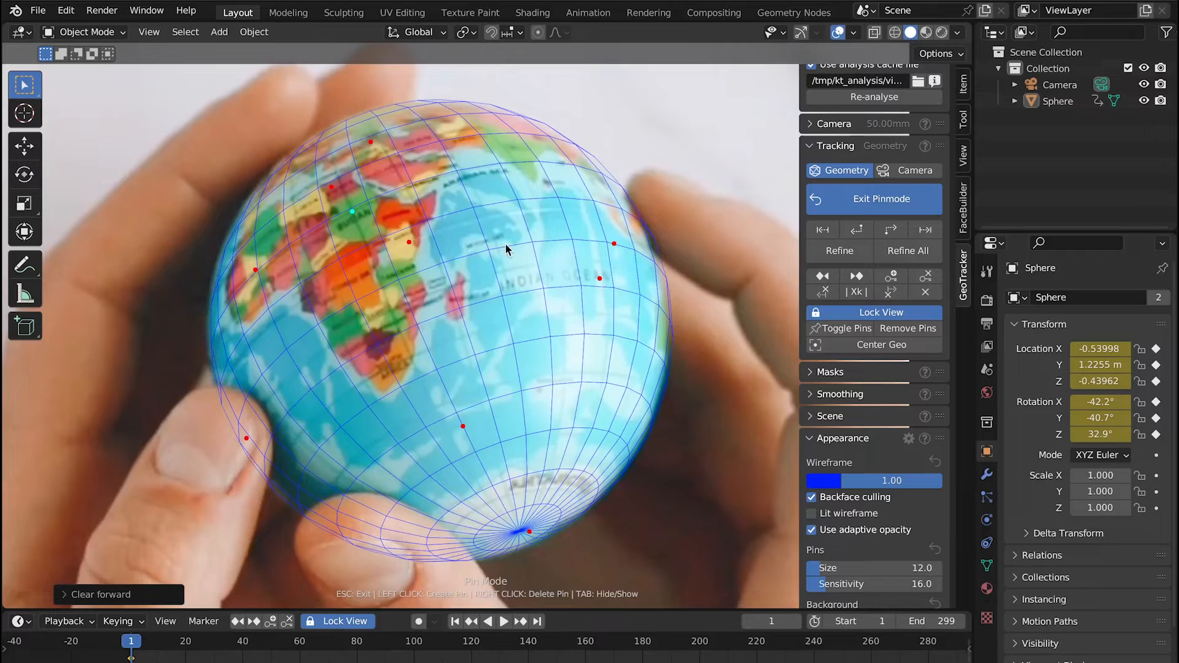
{"action": "left_click", "coordinate": [891, 230]}
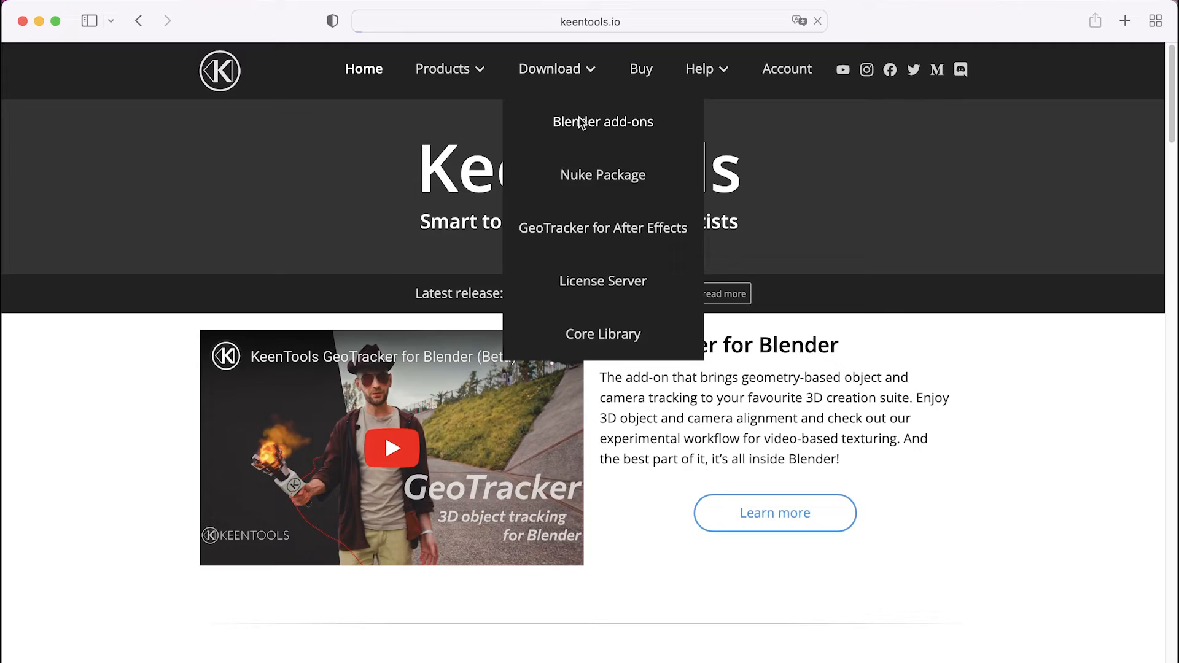
Choose Blender add-ons from the keentools.io Download menu to reach the download page
{"action": "left_click", "coordinate": [580, 121]}
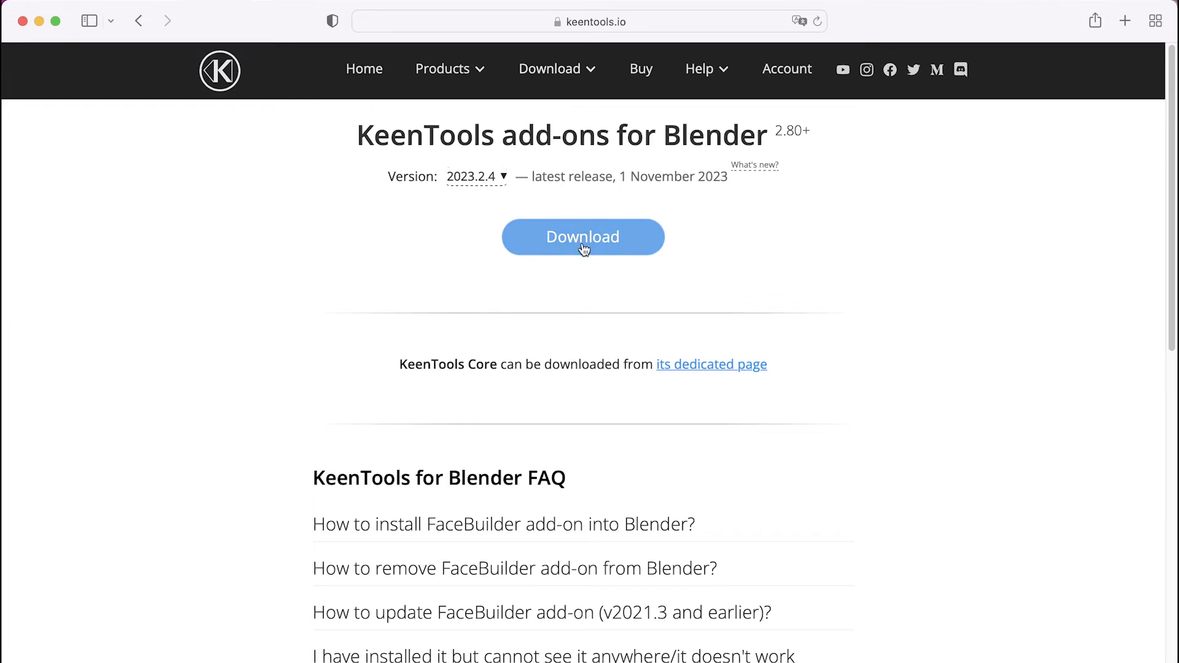